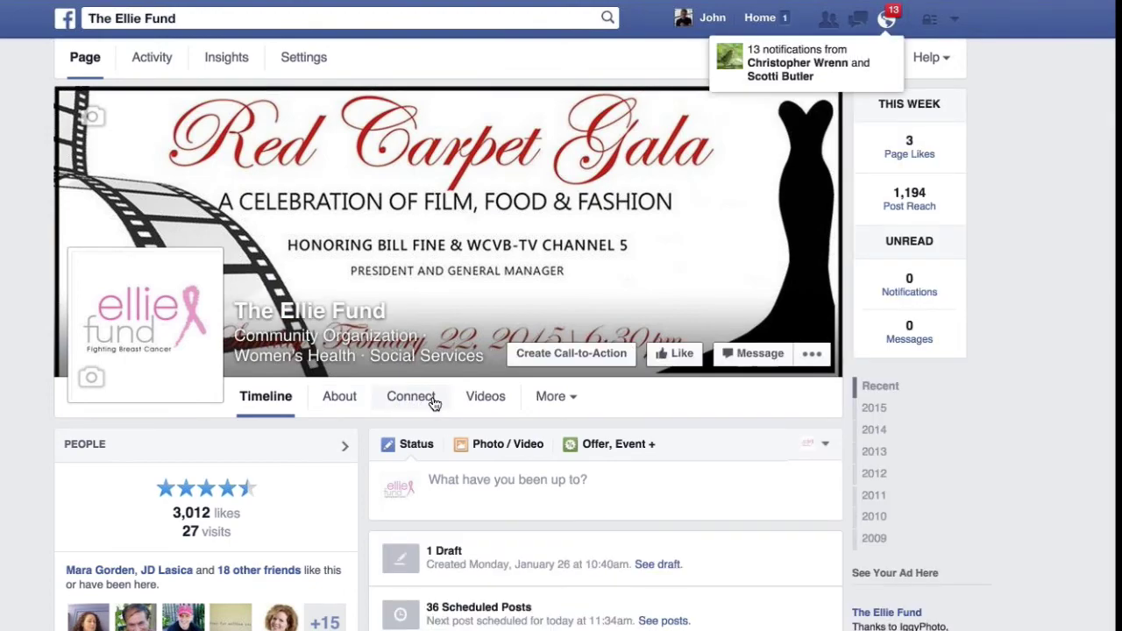
In Manage Sections, drag Apps up to sit right after People and About, and save
scroll(13, 392, down, 5)
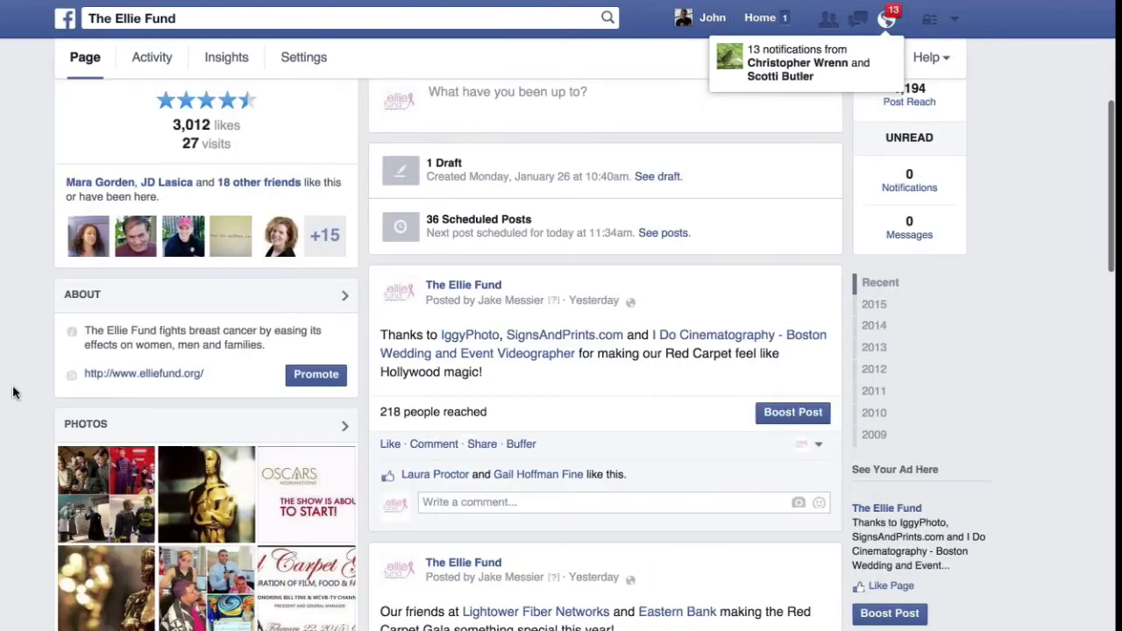
scroll(13, 392, down, 10)
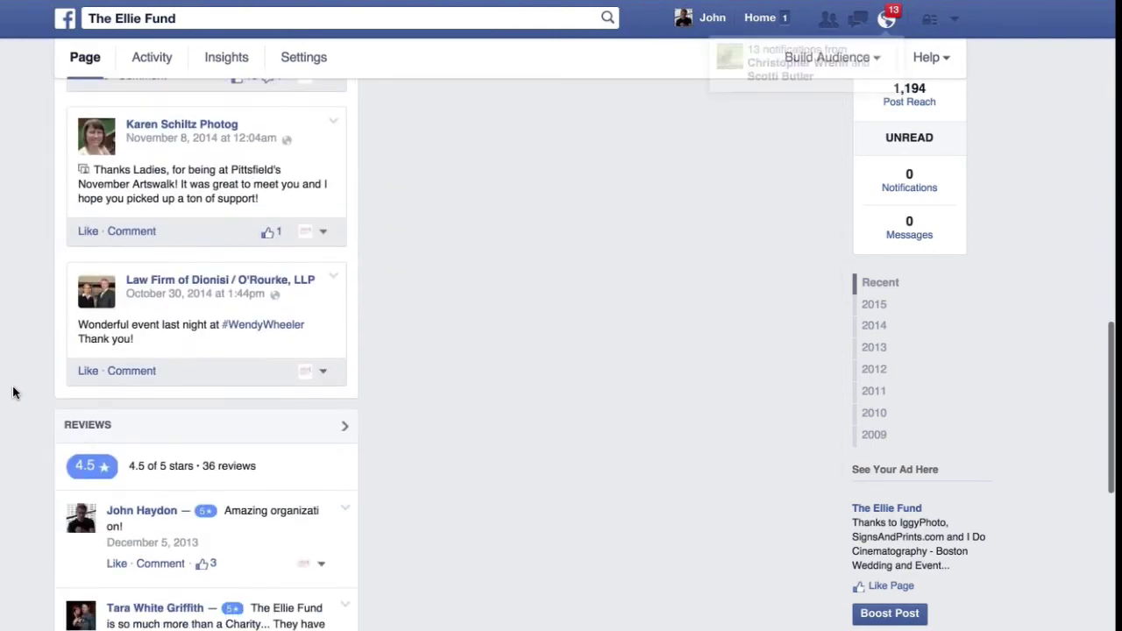
scroll(13, 392, down, 3)
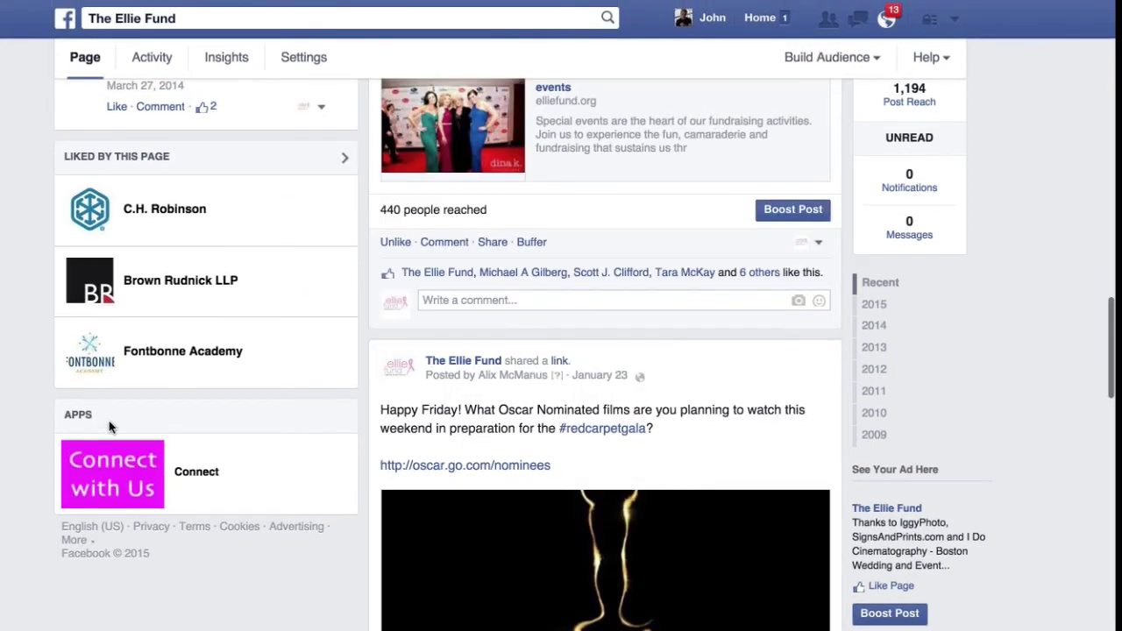
click(344, 419)
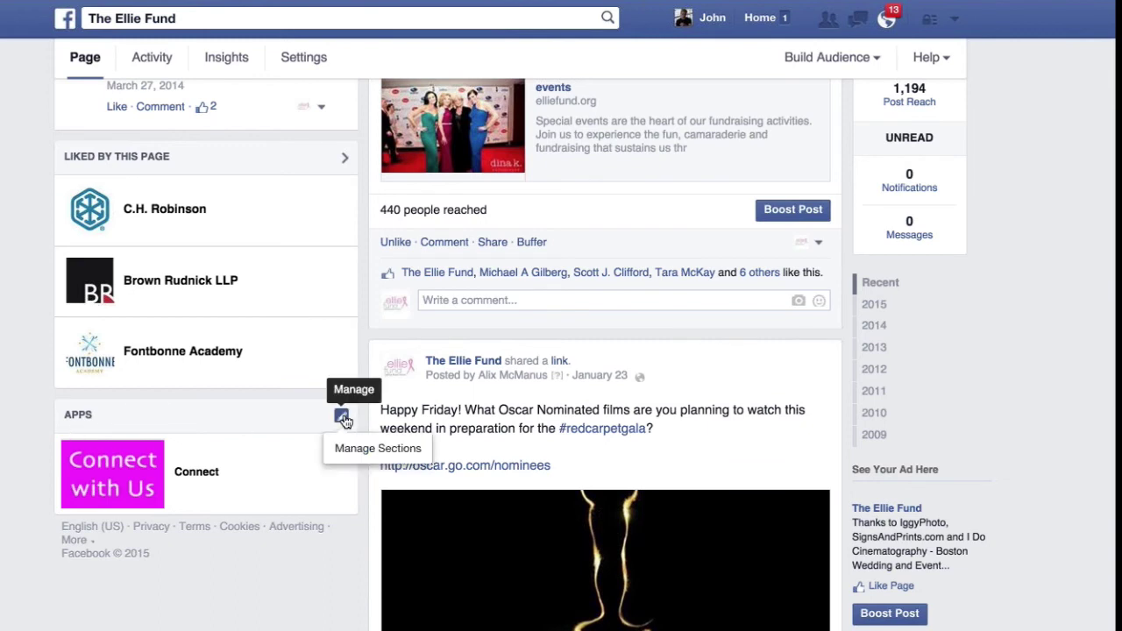
click(386, 449)
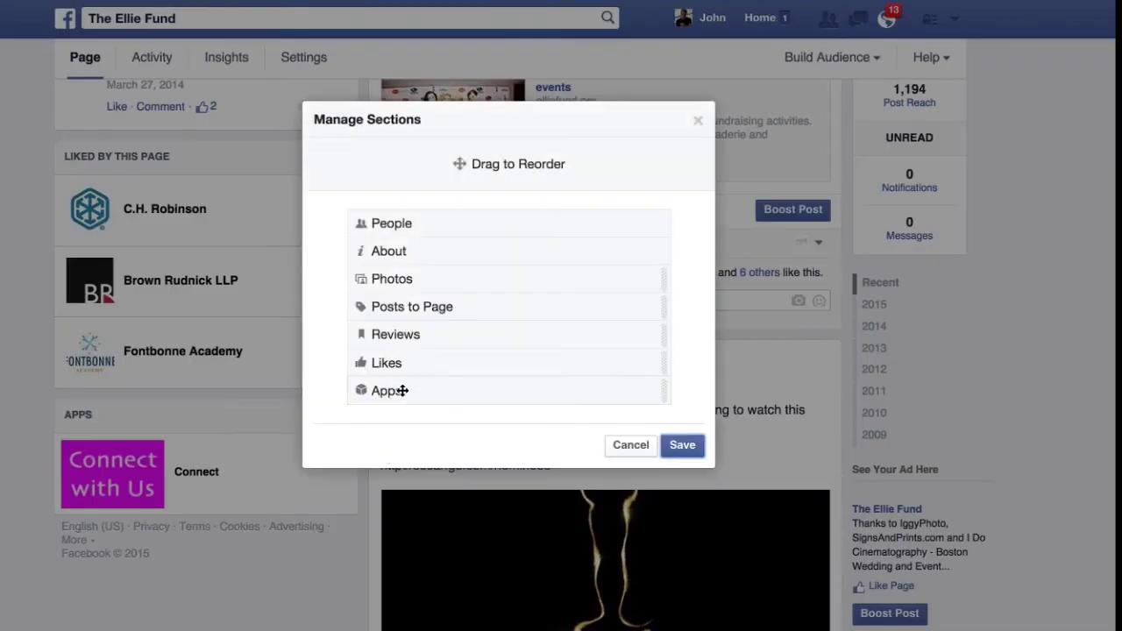
drag(394, 392, 390, 279)
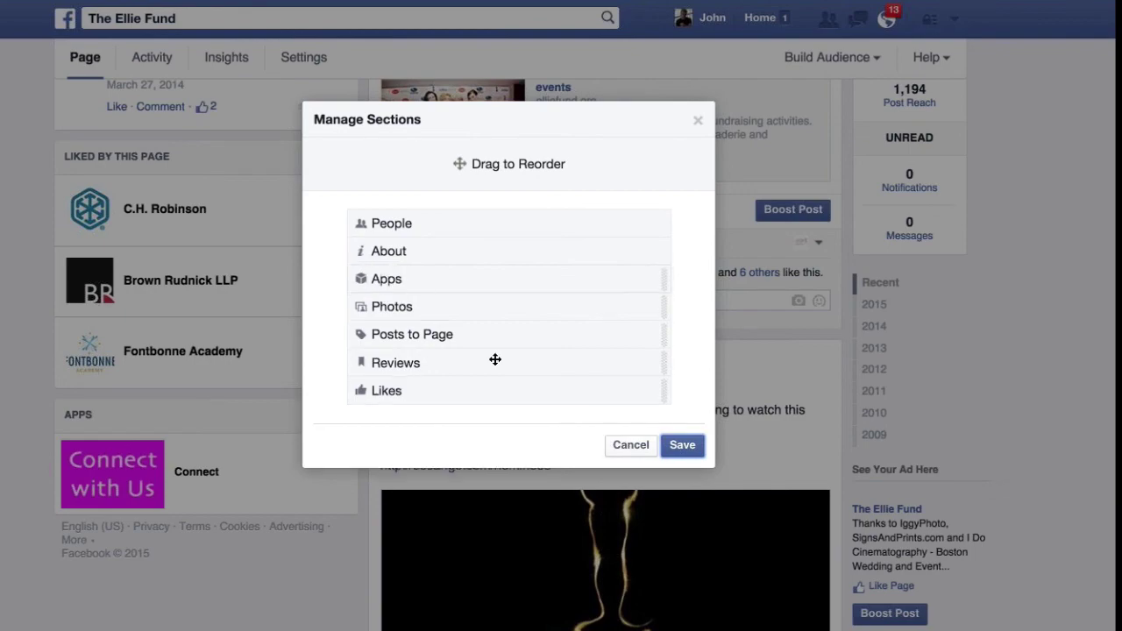
click(683, 447)
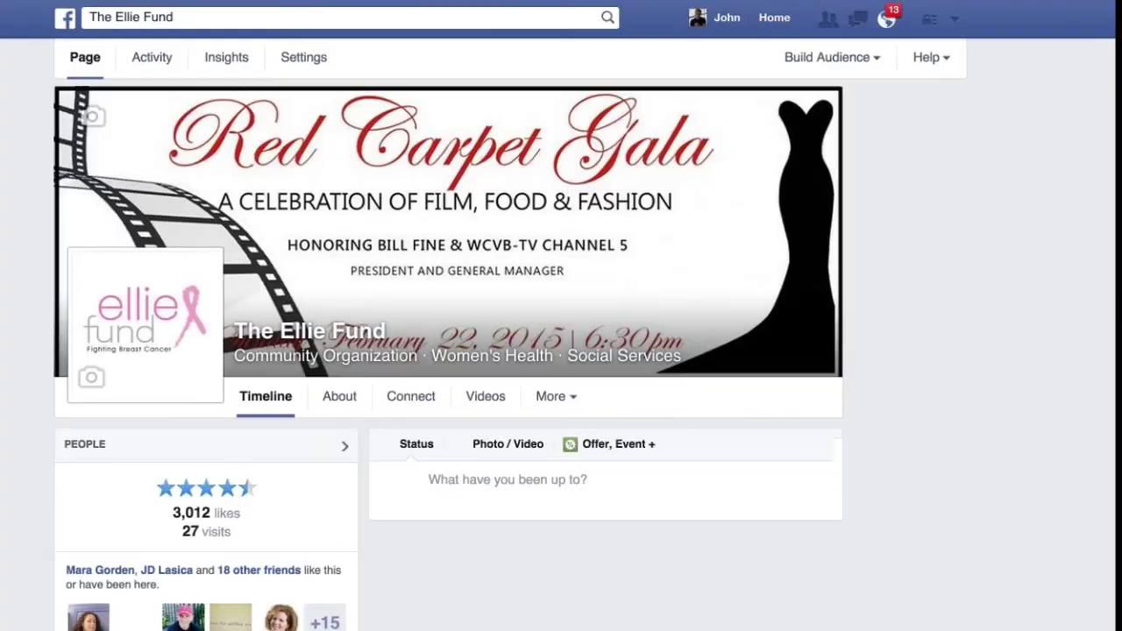
scroll(159, 368, down, 5)
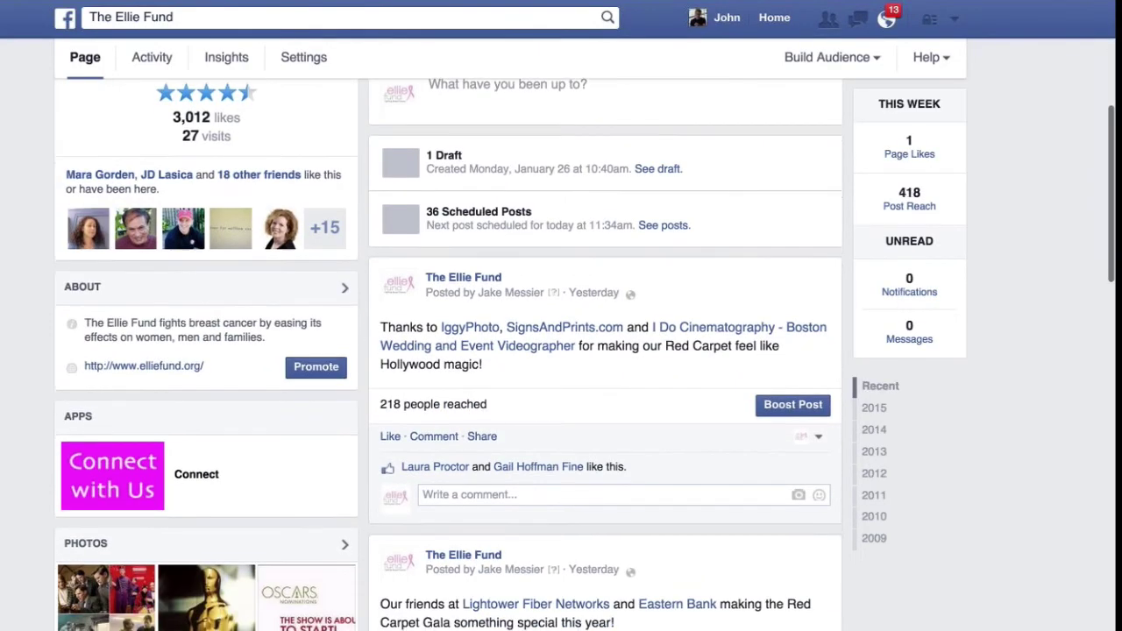
scroll(160, 368, up, 2)
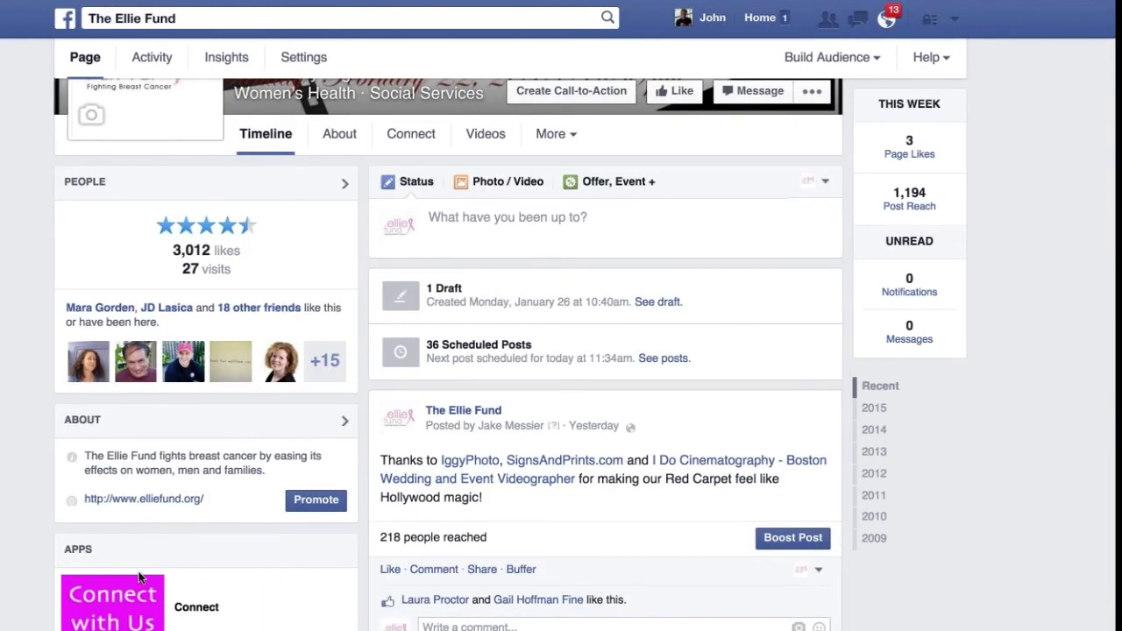
scroll(447, 237, up, 3)
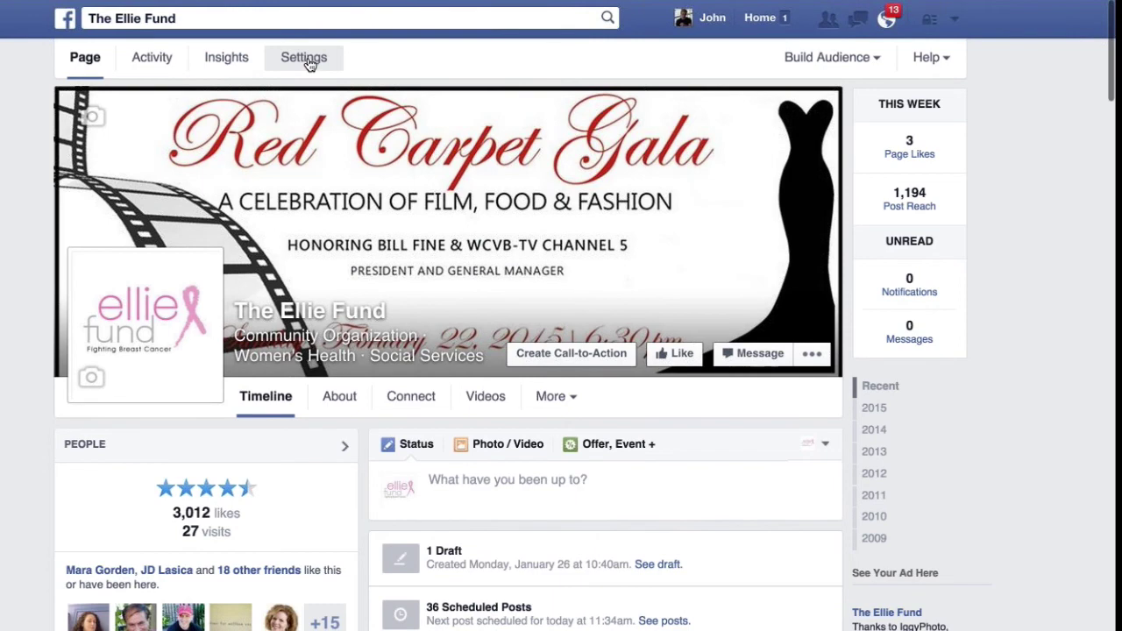
click(306, 61)
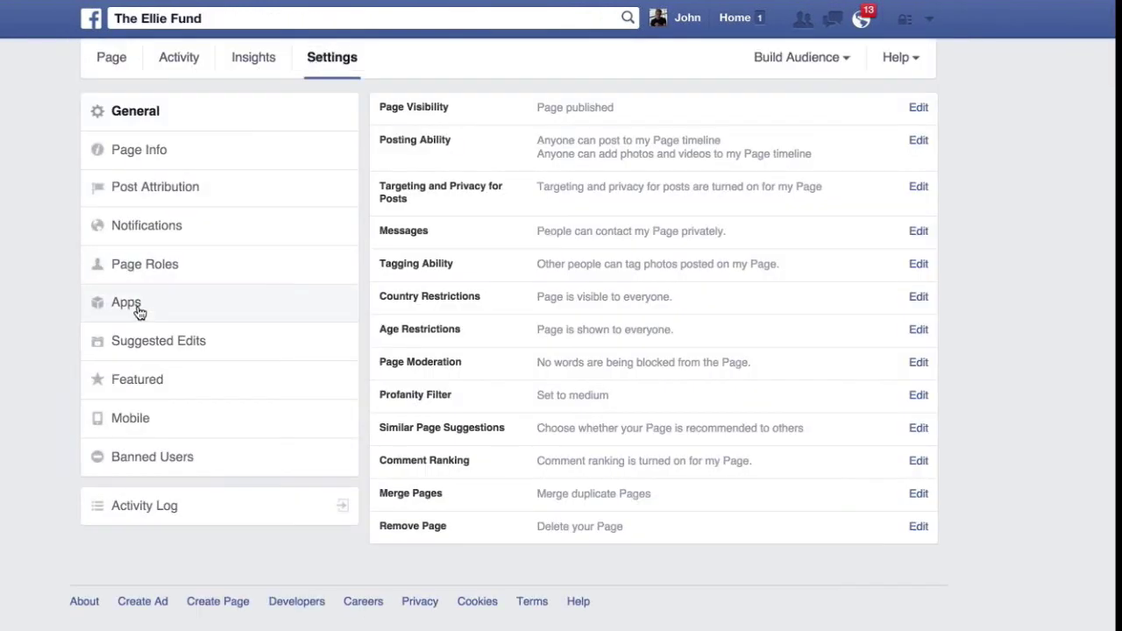
click(137, 309)
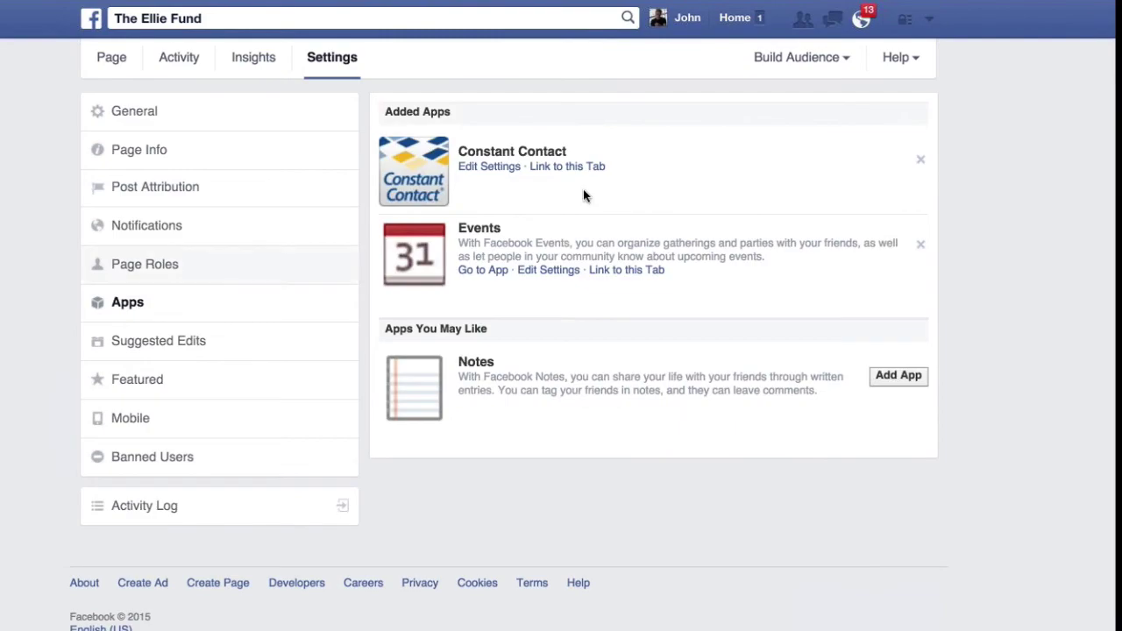
click(482, 166)
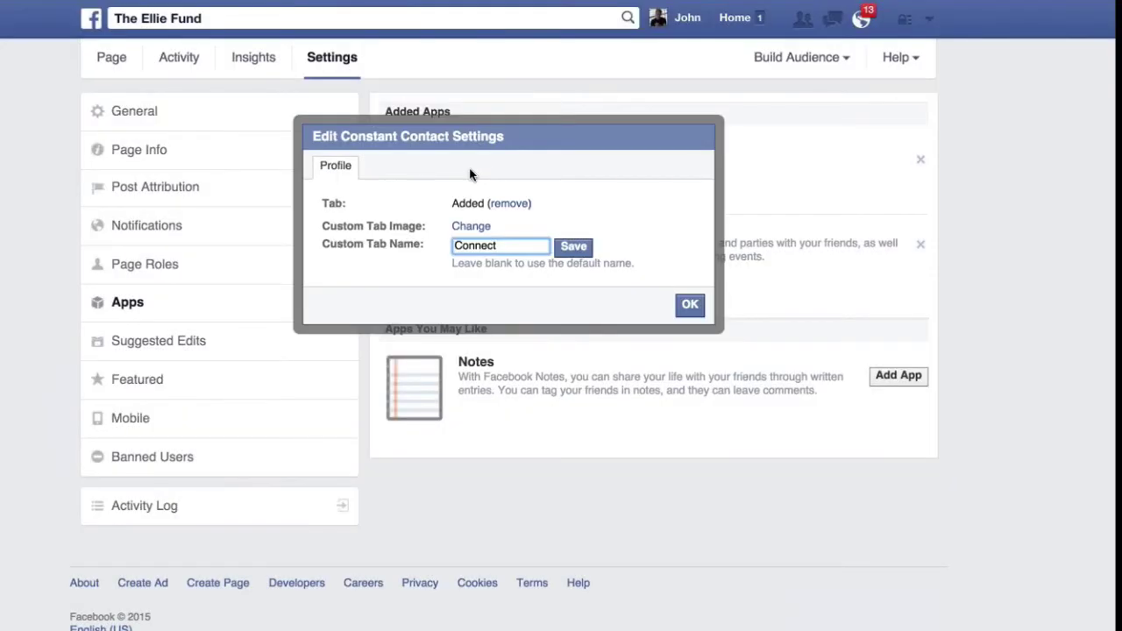
double_click(482, 247)
click(395, 230)
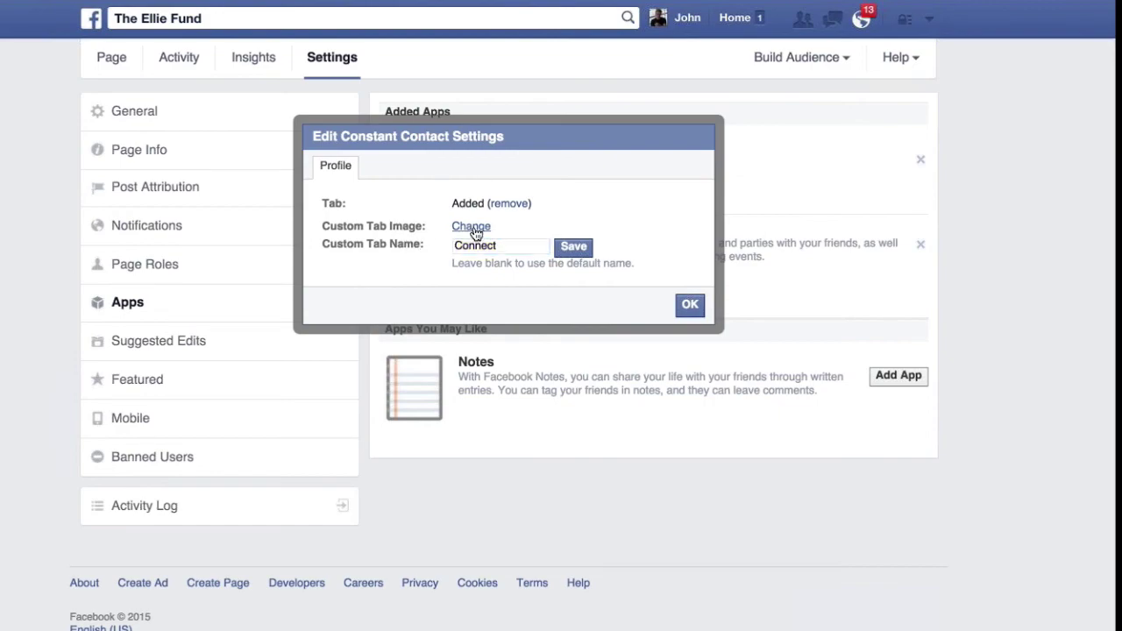
click(472, 227)
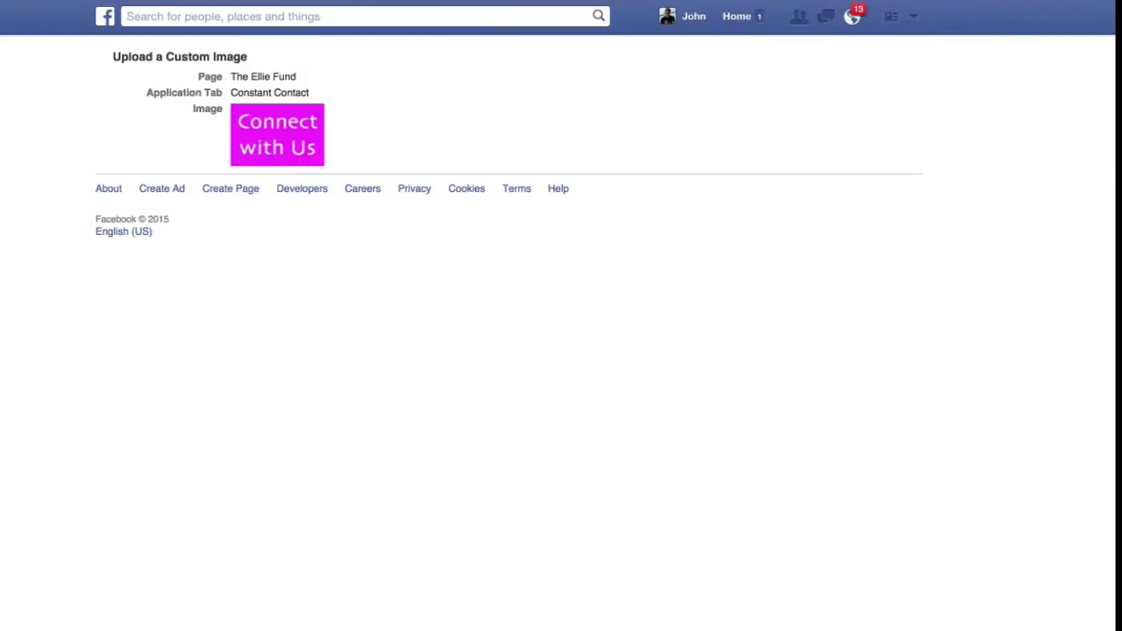
mouse_move(290, 142)
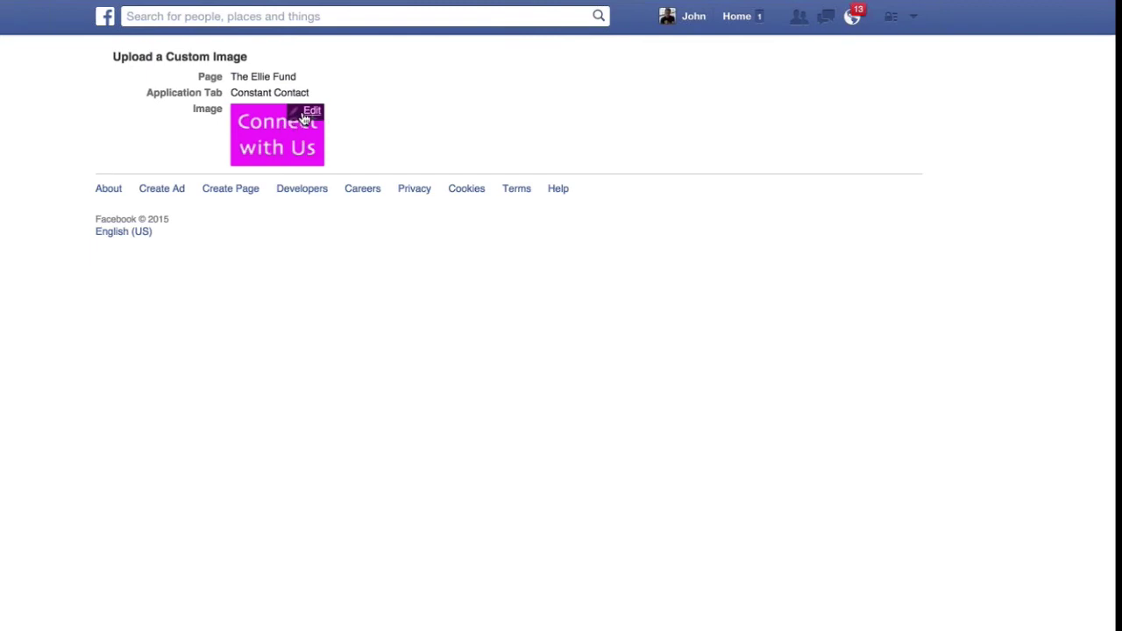
click(305, 118)
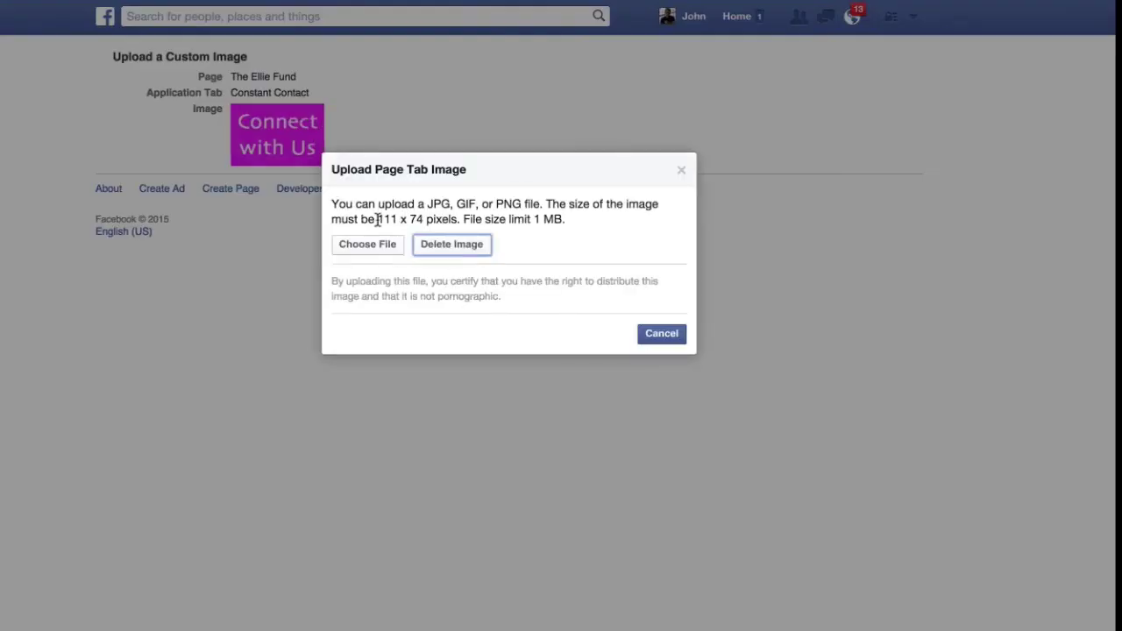
drag(377, 220, 462, 219)
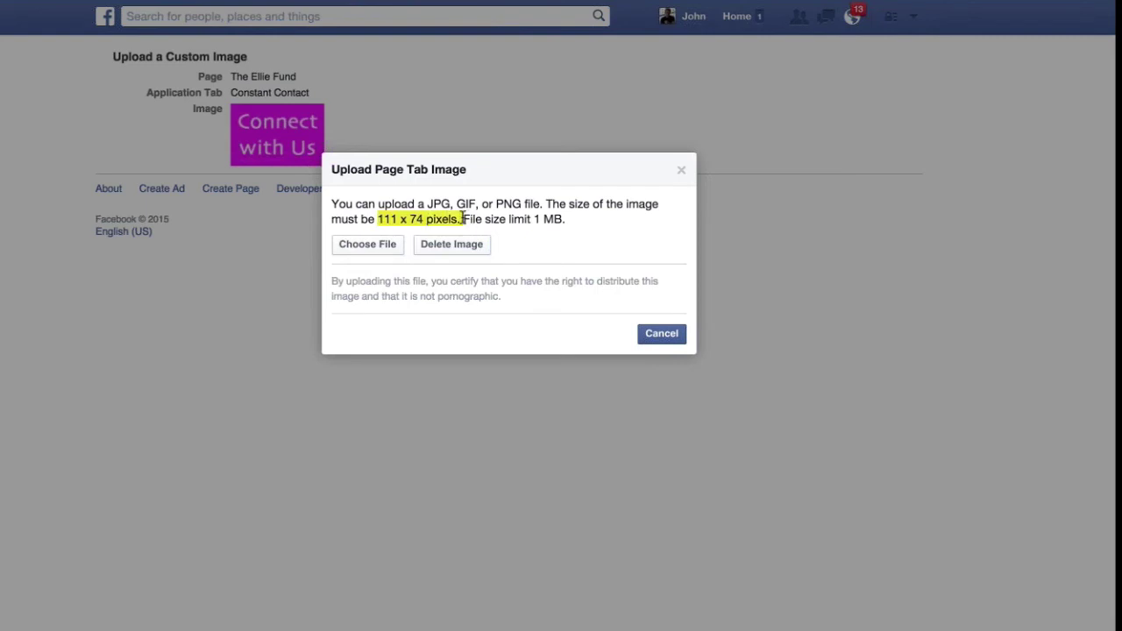
click(462, 219)
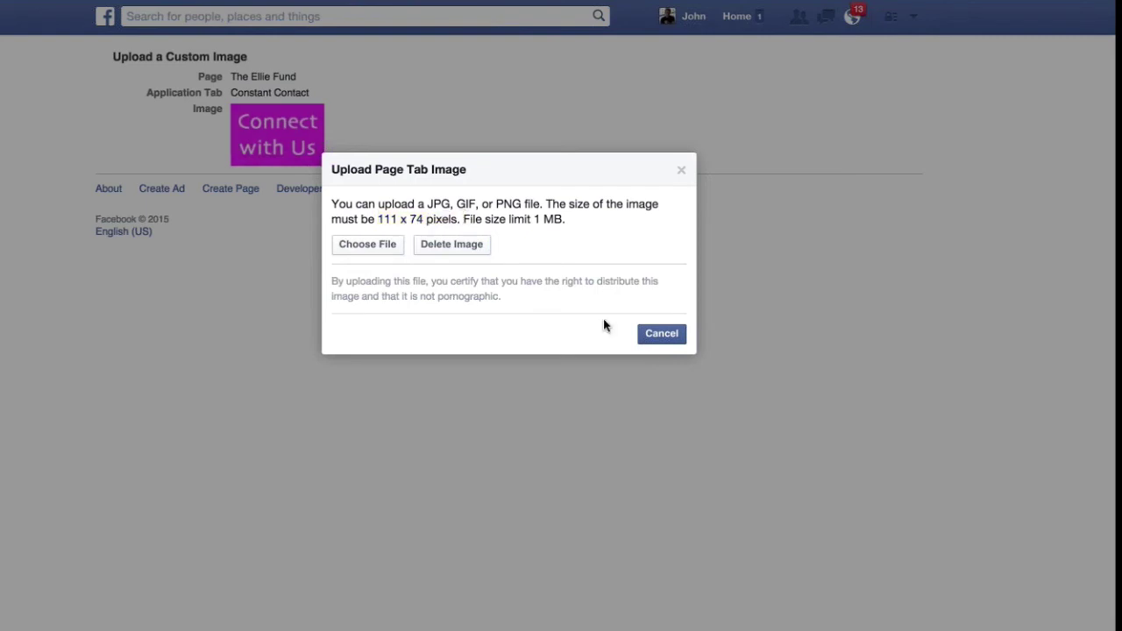
click(666, 336)
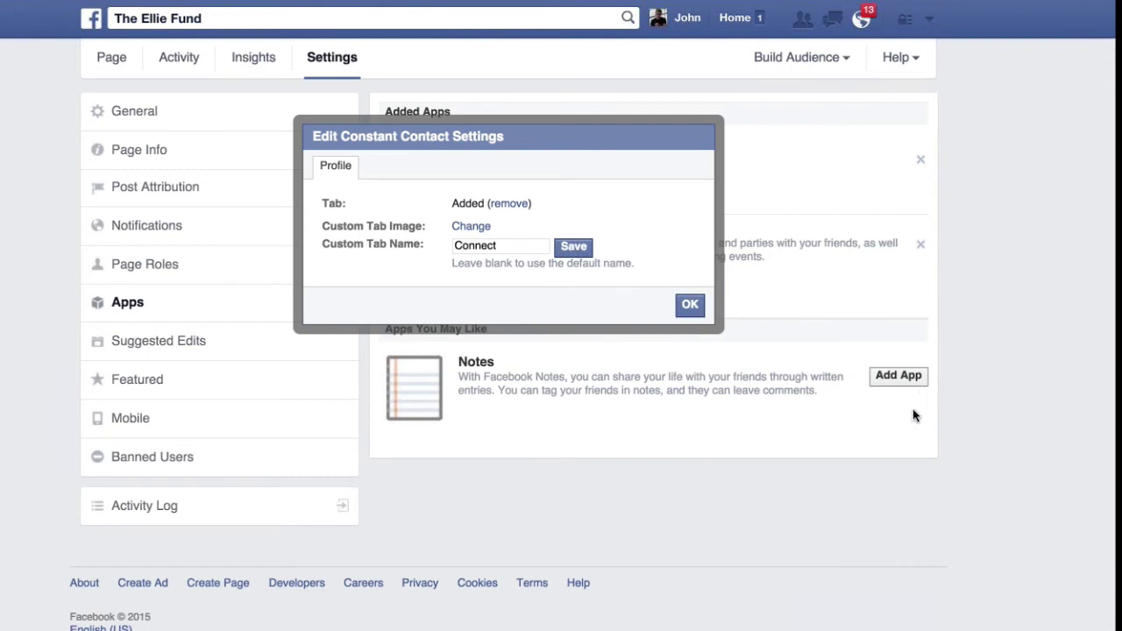
click(690, 304)
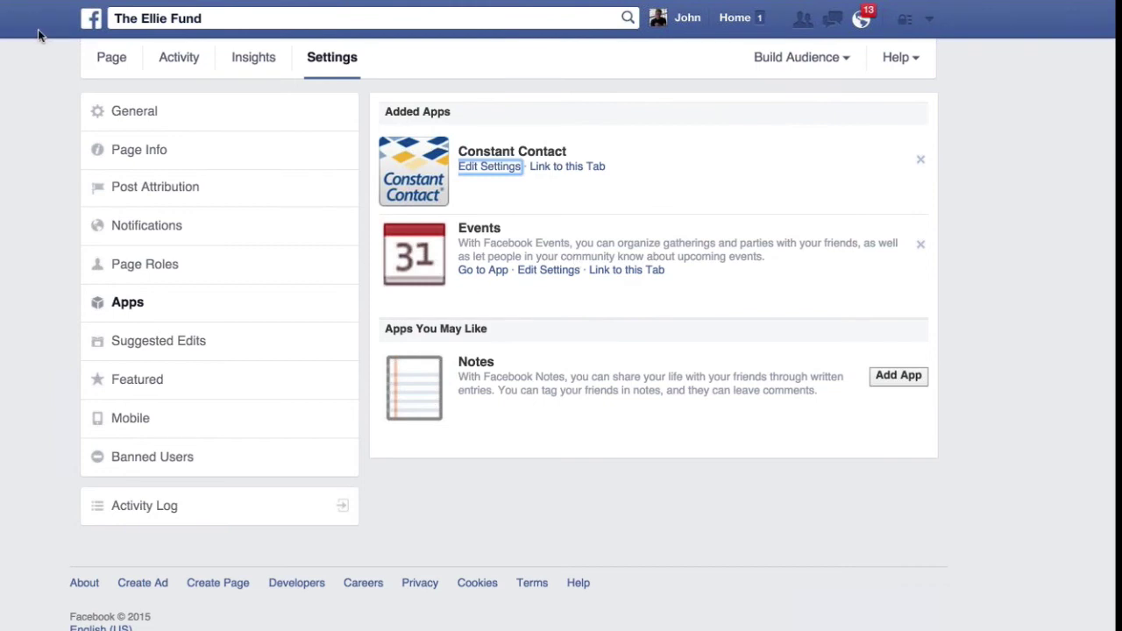
click(115, 64)
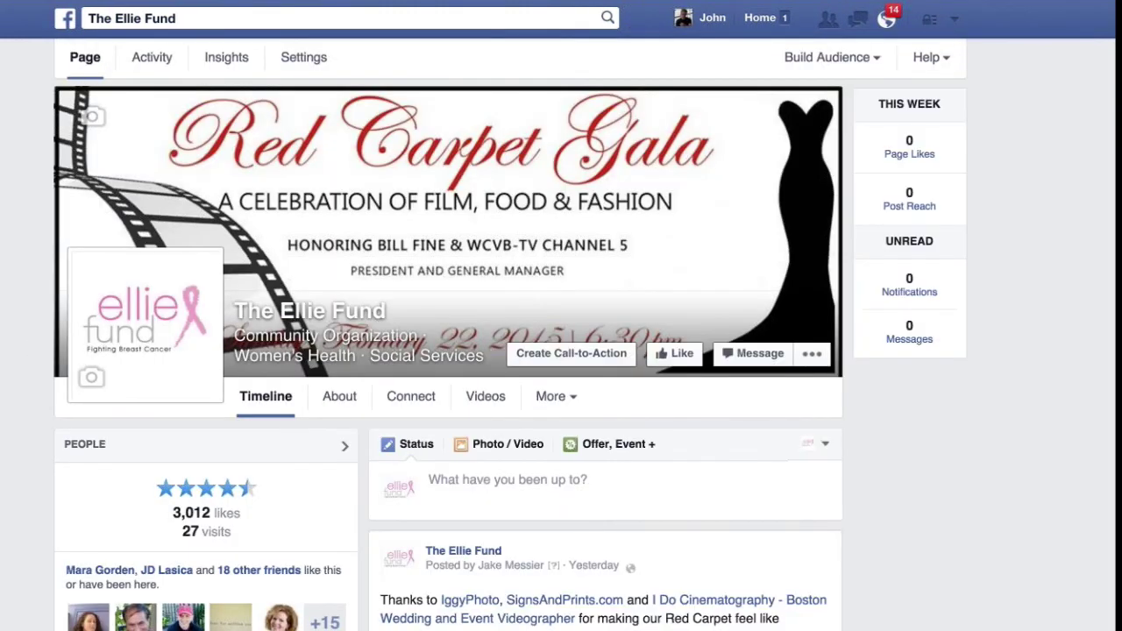
click(568, 399)
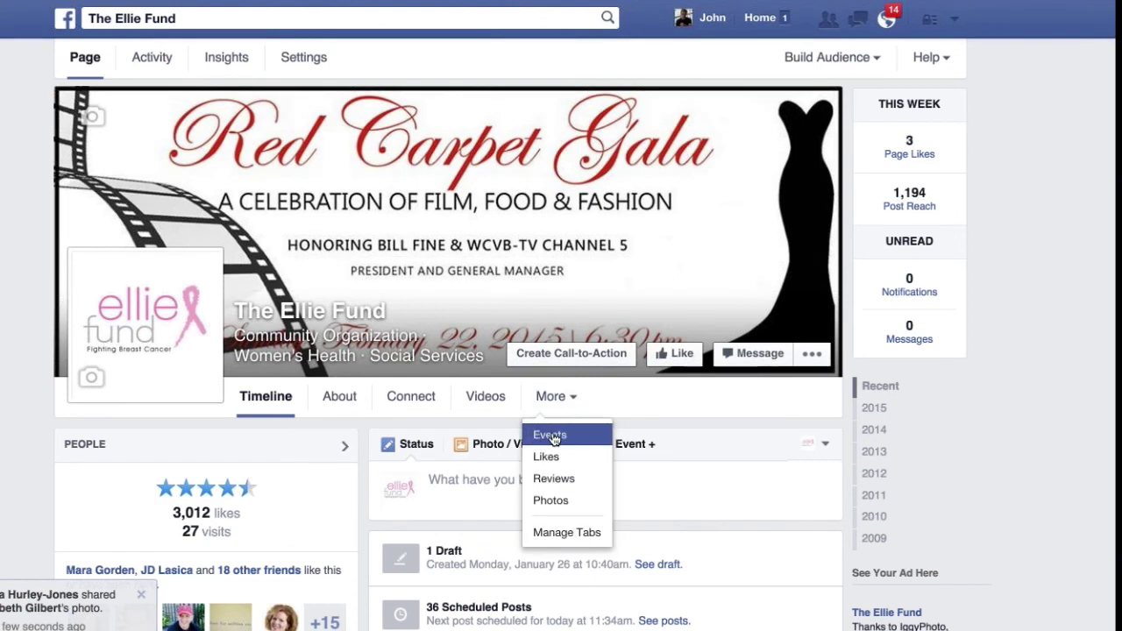
click(549, 435)
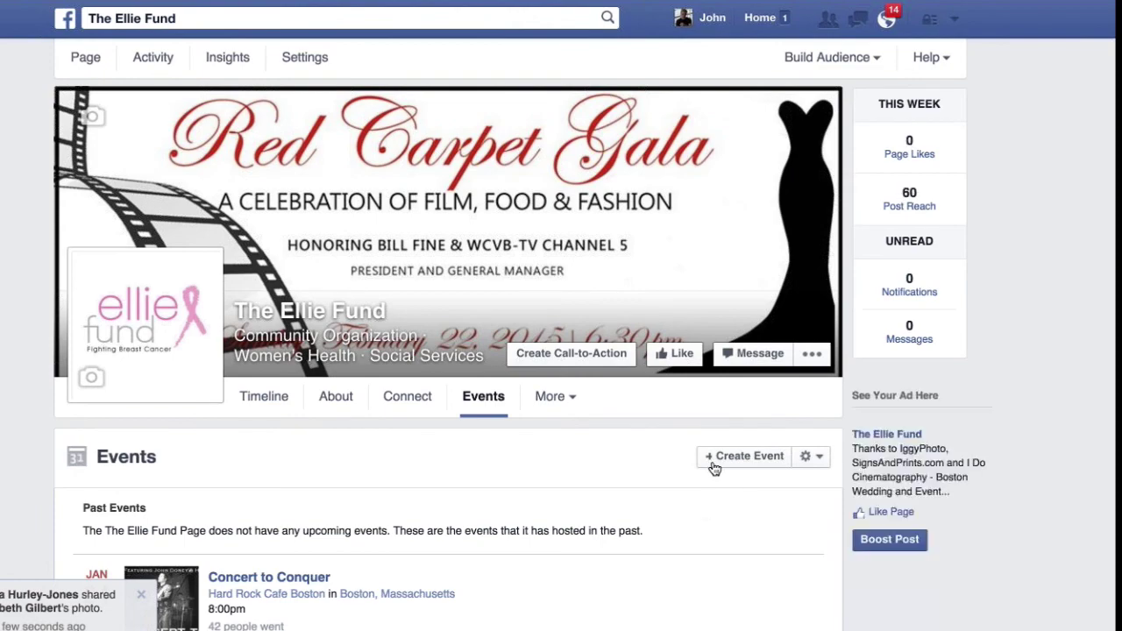
click(745, 456)
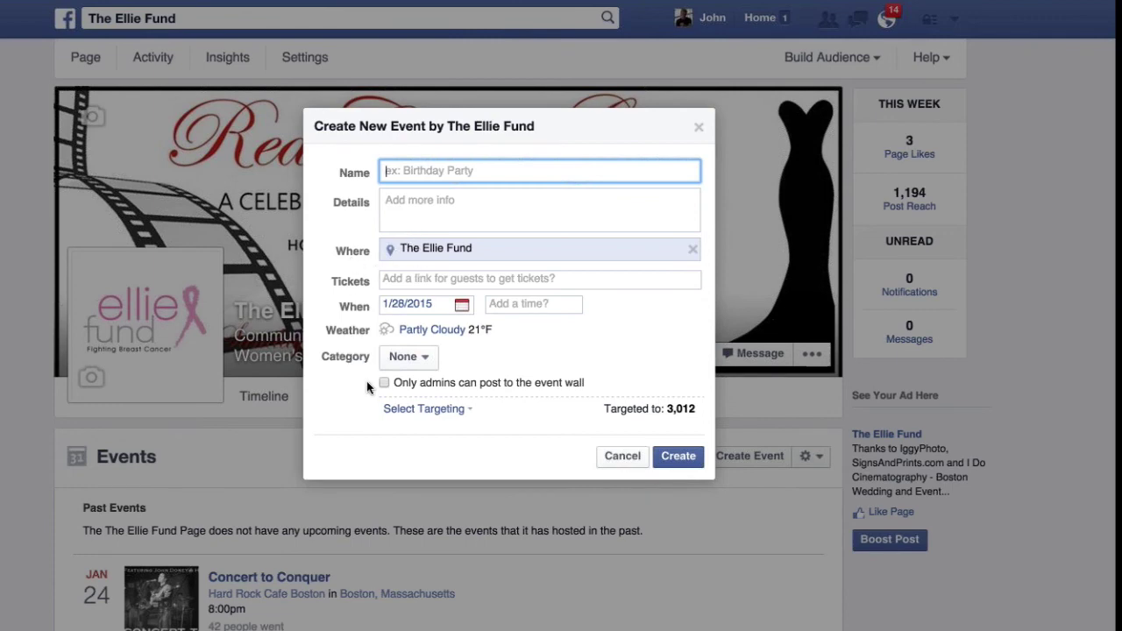
click(624, 456)
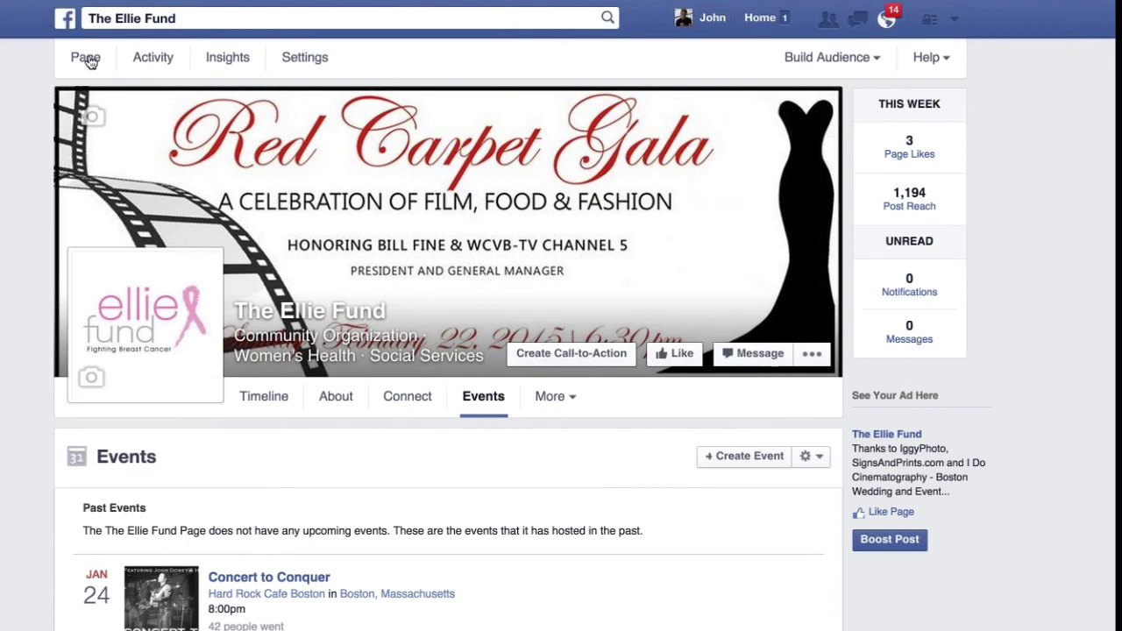
click(87, 59)
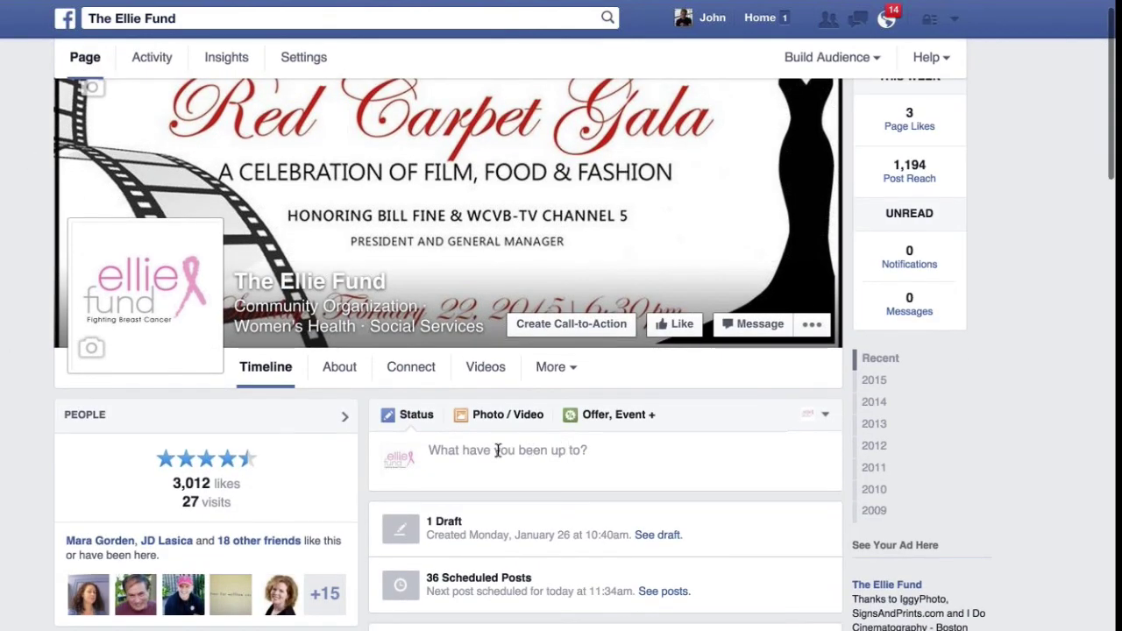
click(497, 451)
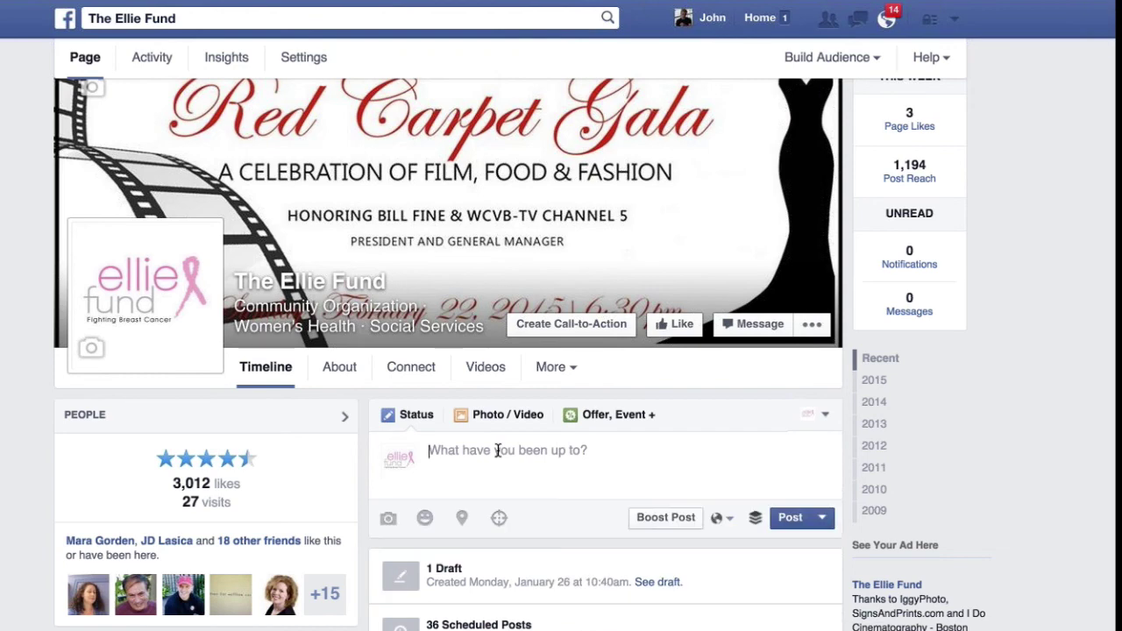
click(641, 421)
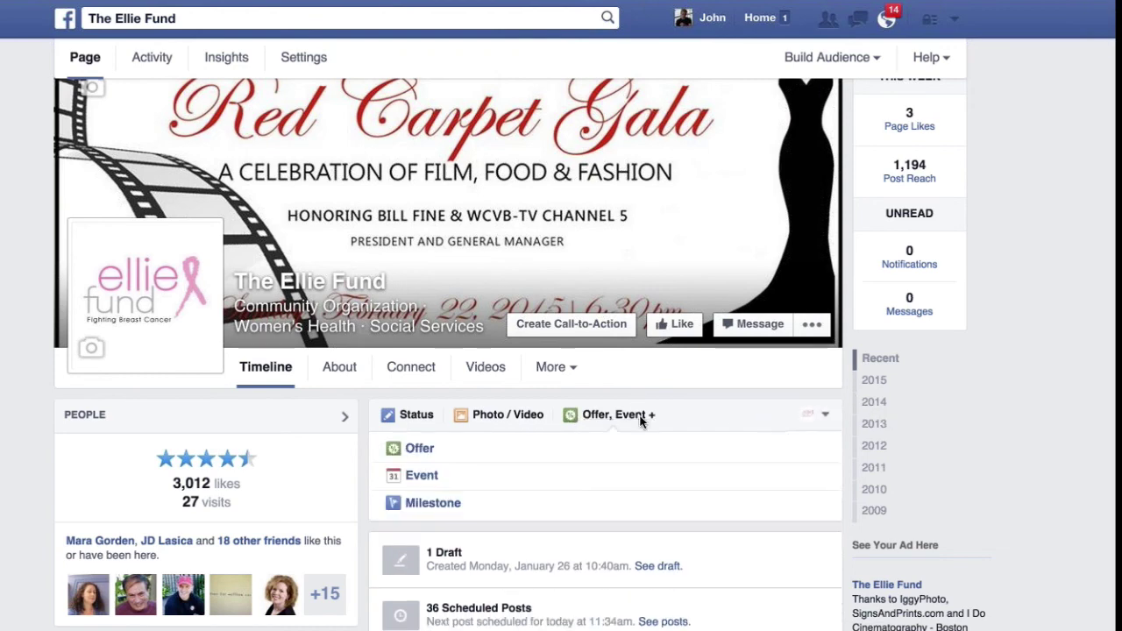
click(423, 475)
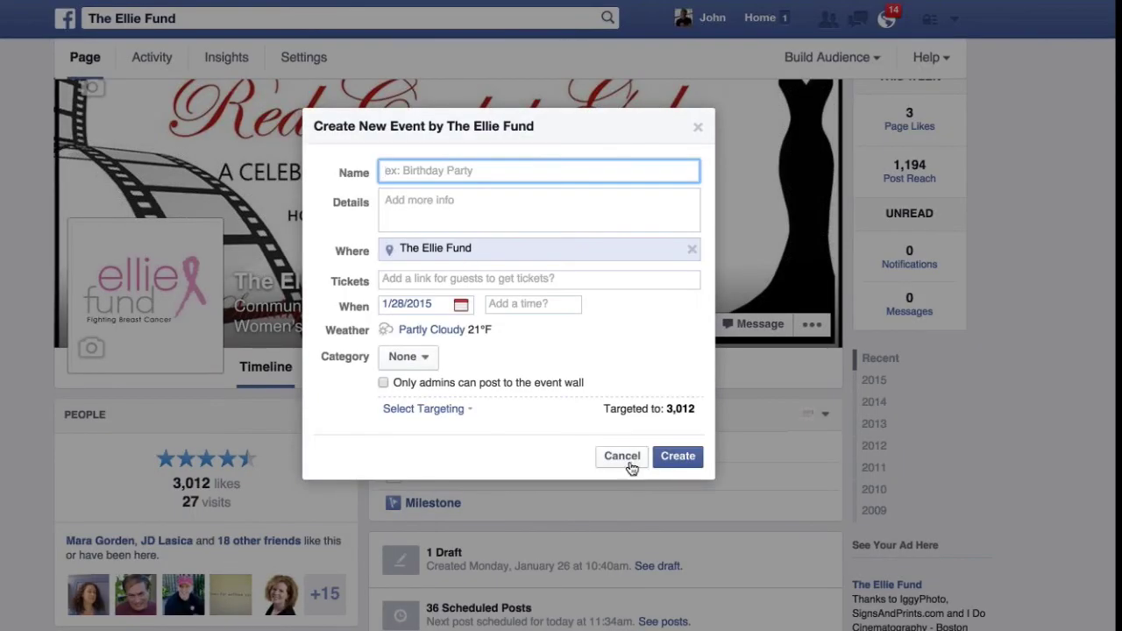
click(621, 456)
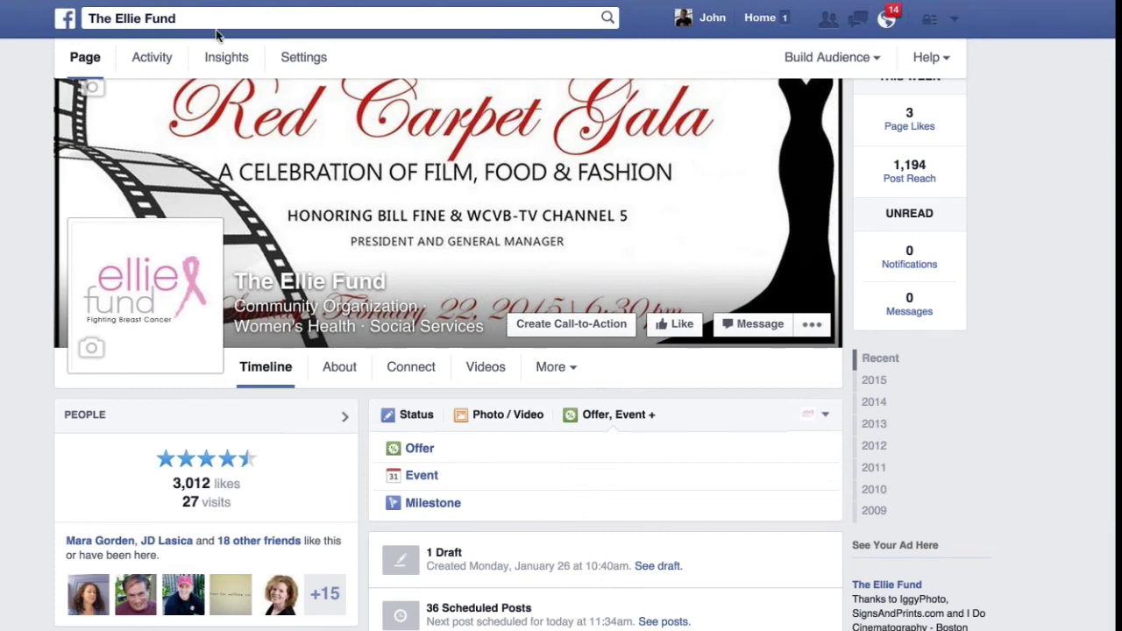
Go from your profile through the News Feed to your personal Events page
click(714, 19)
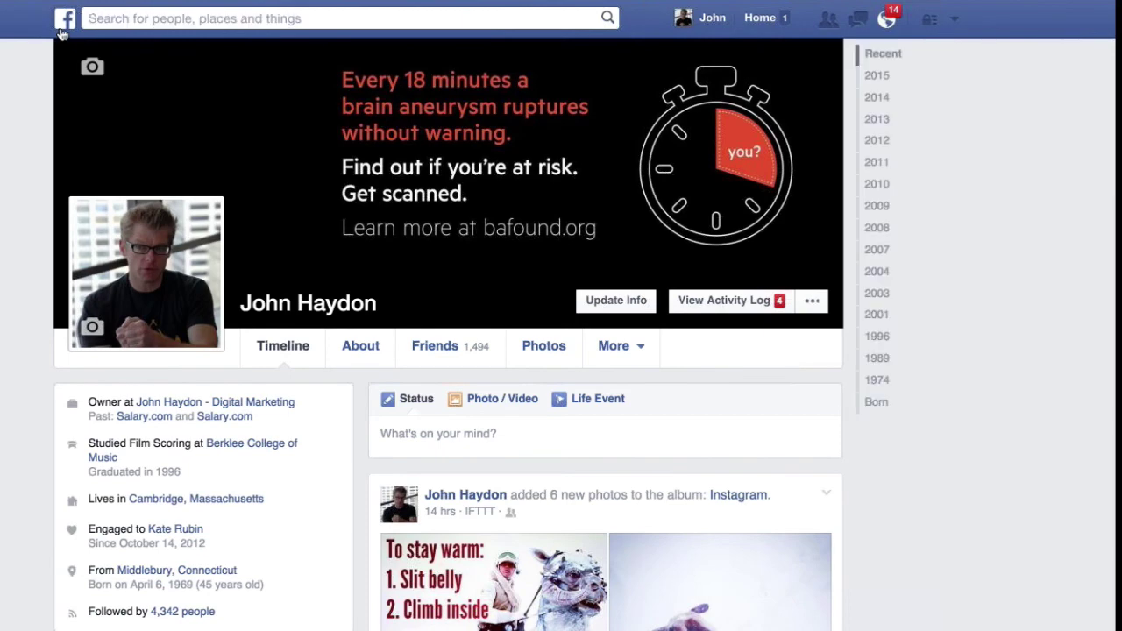
click(63, 26)
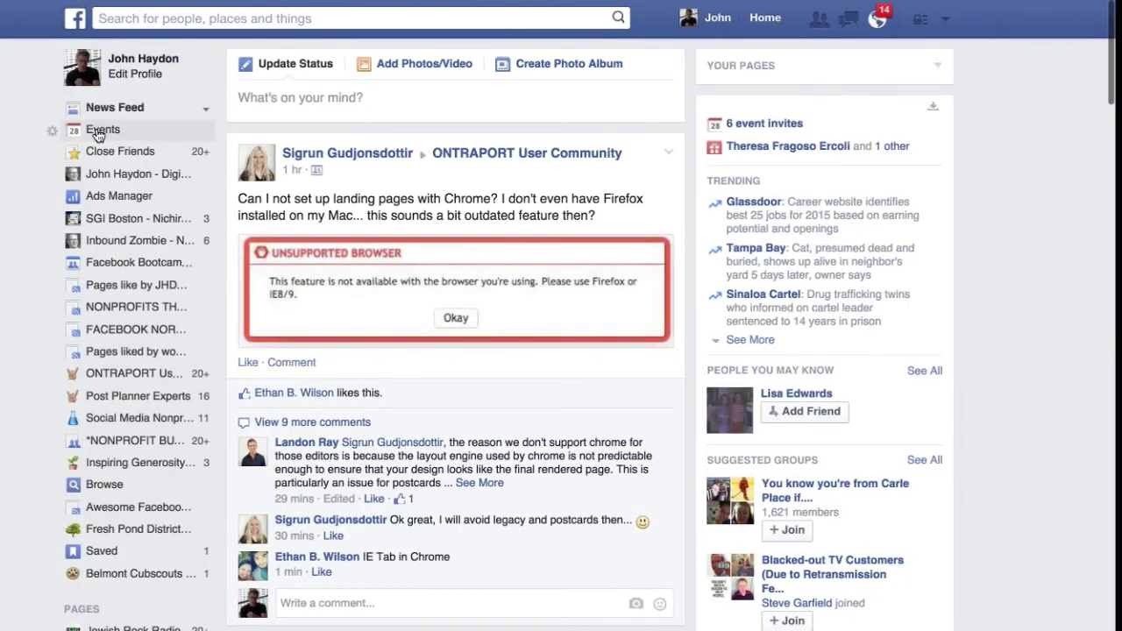
click(98, 131)
Start a new personal event, then cancel the Create New Event form unused
click(621, 75)
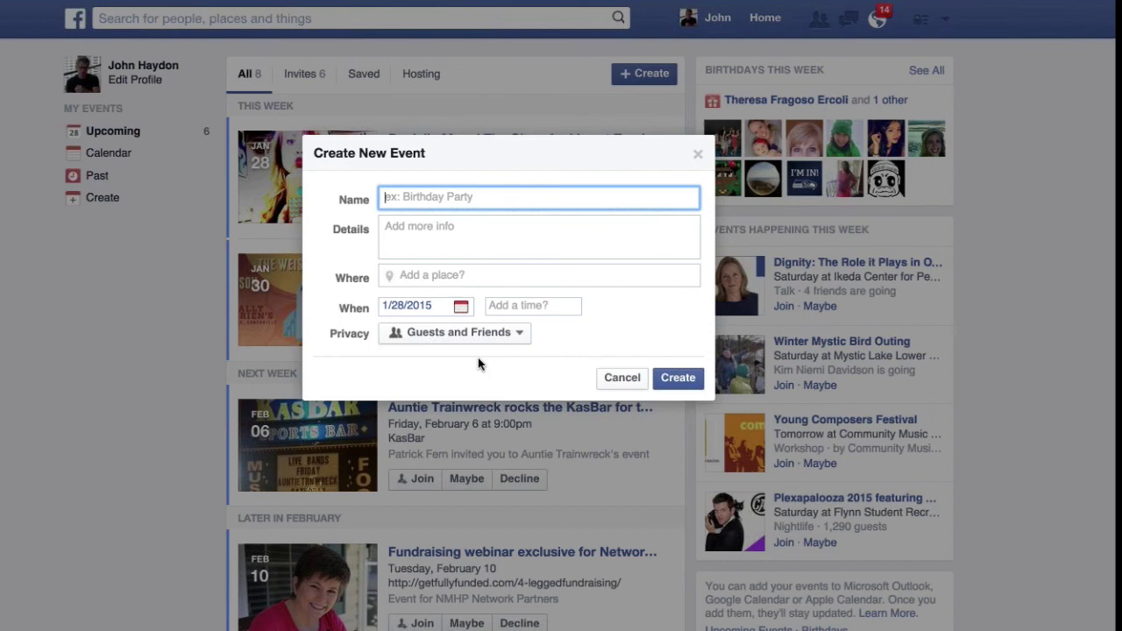
click(622, 380)
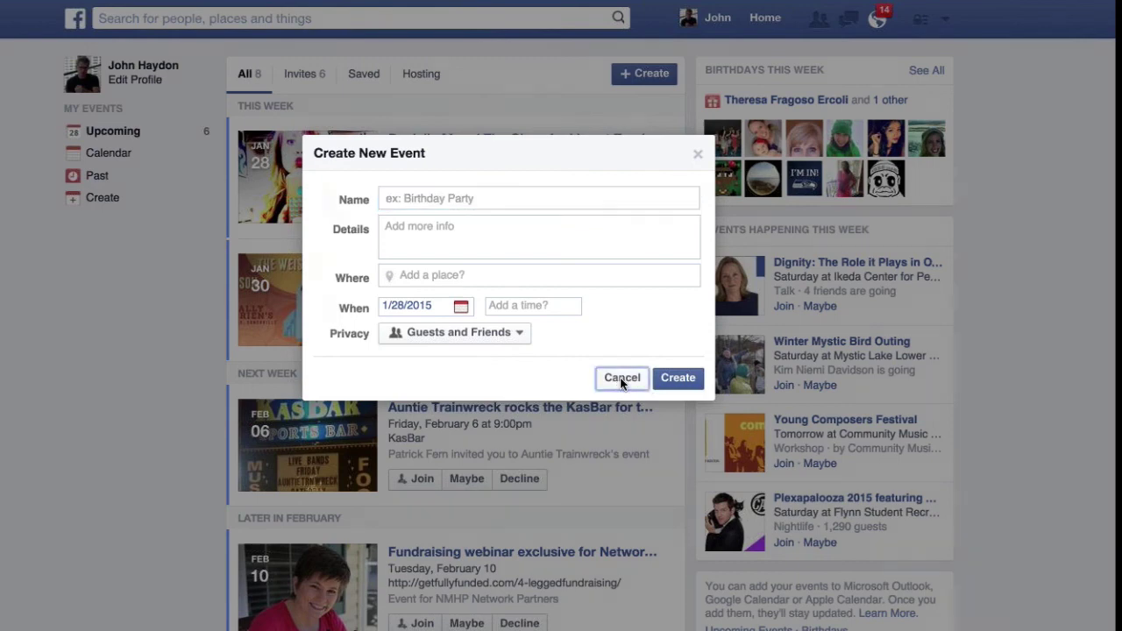
click(102, 18)
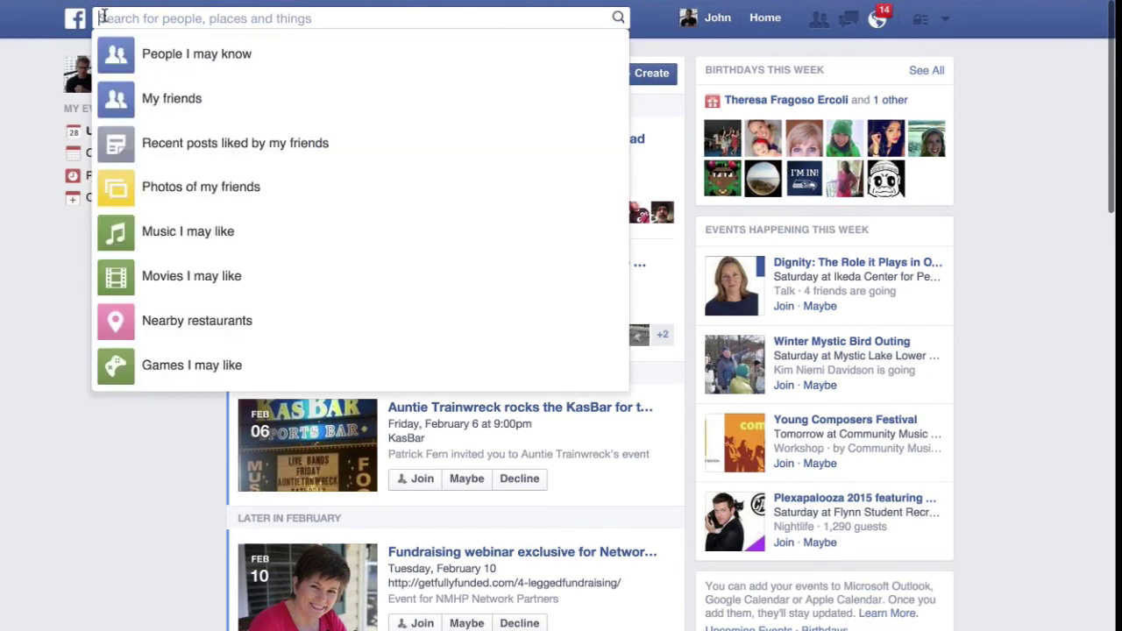
Search for 'ell' and open The Ellie Fund page from the suggestions
text(ell)
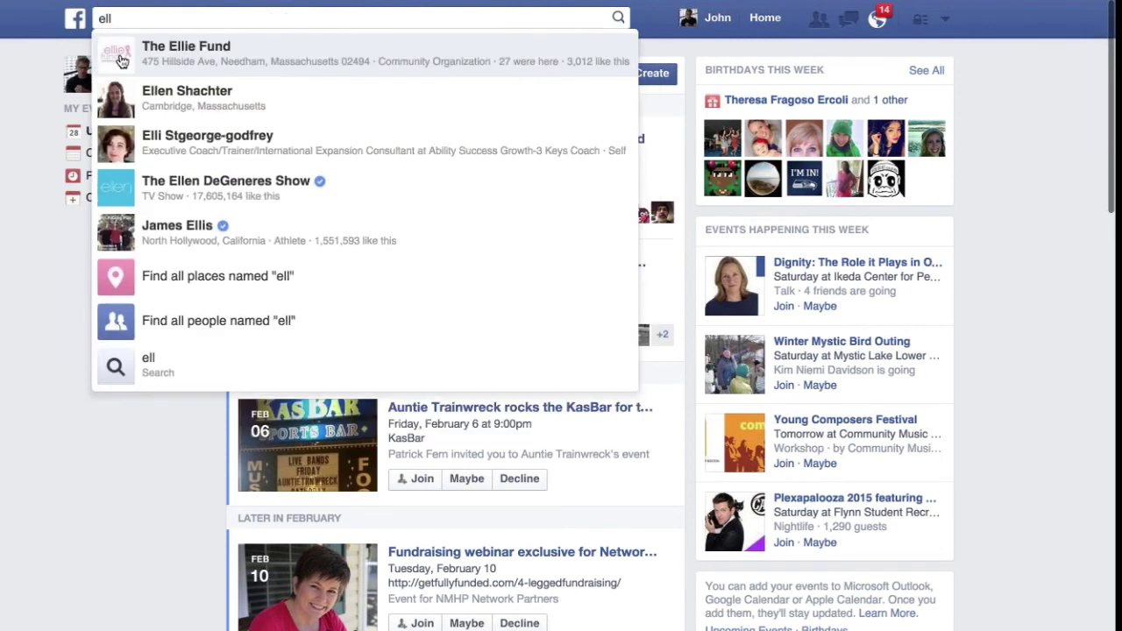
click(121, 60)
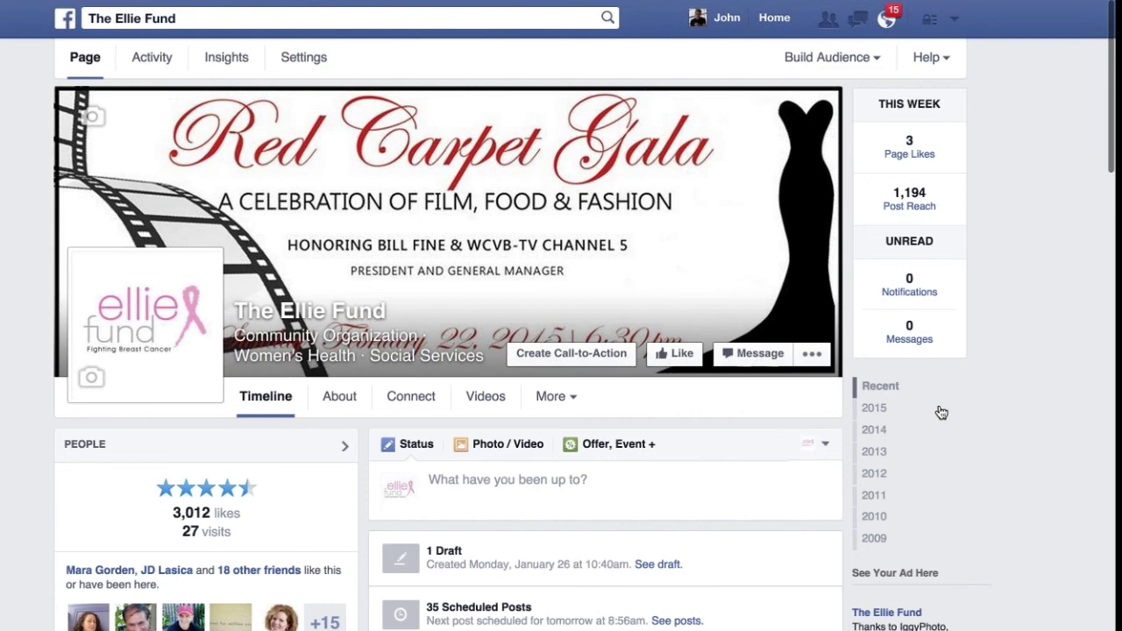
Open The Ellie Fund's Events section from the More menu
click(566, 396)
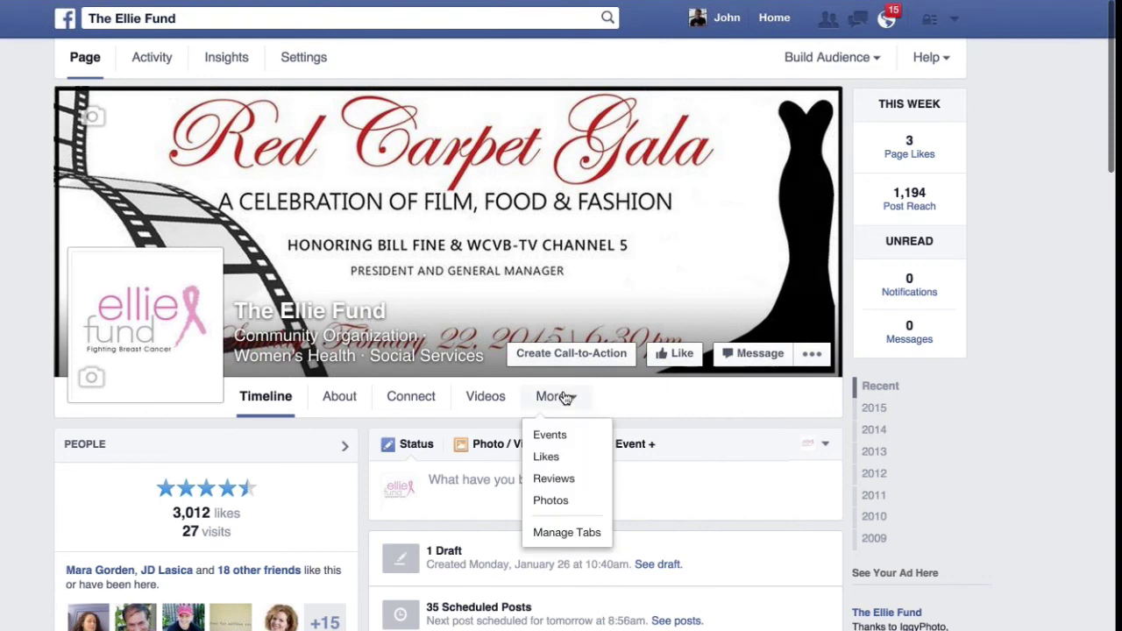
click(550, 436)
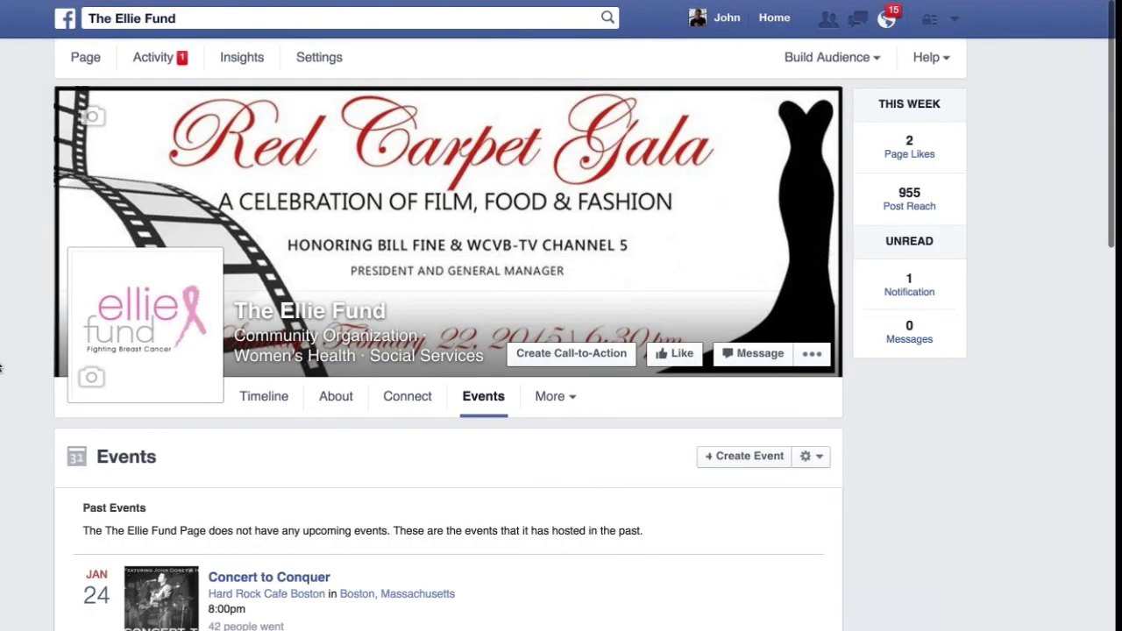
scroll(0, 368, down, 2)
Open the past Concert to Conquer event and review its attendance and post area
click(318, 431)
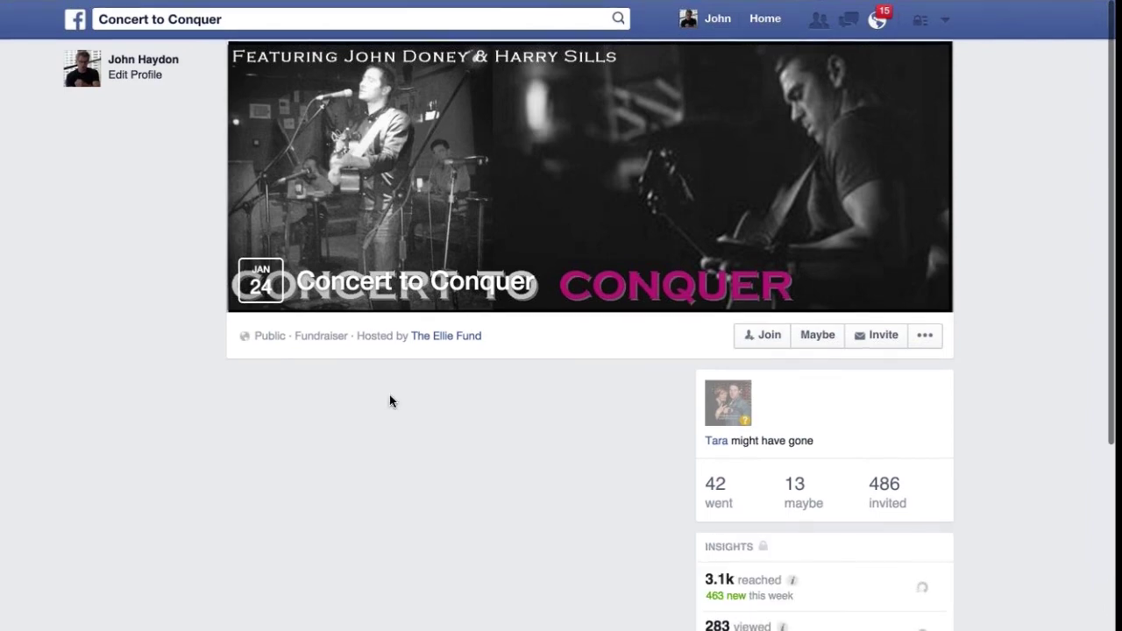
scroll(389, 395, down, 5)
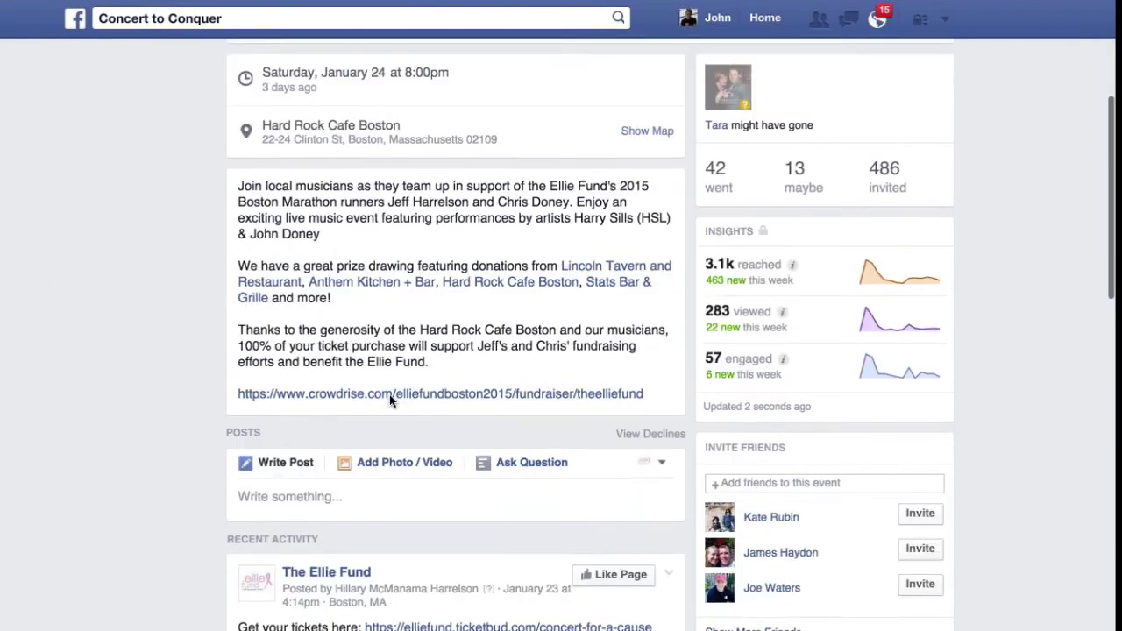
click(335, 419)
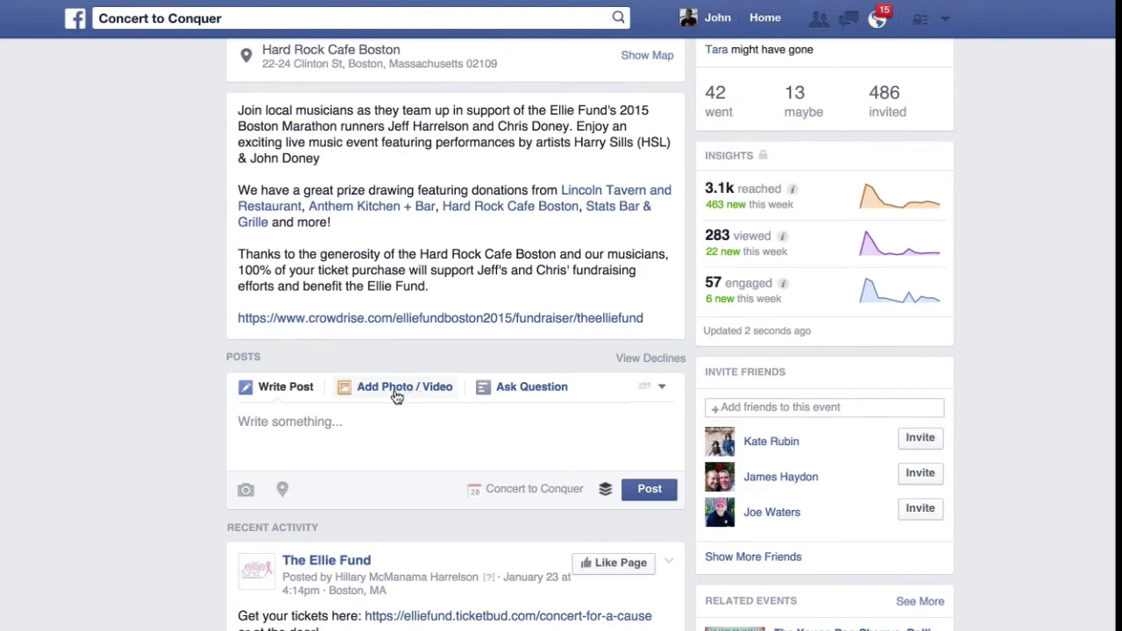
scroll(342, 426, down, 3)
scroll(343, 426, up, 8)
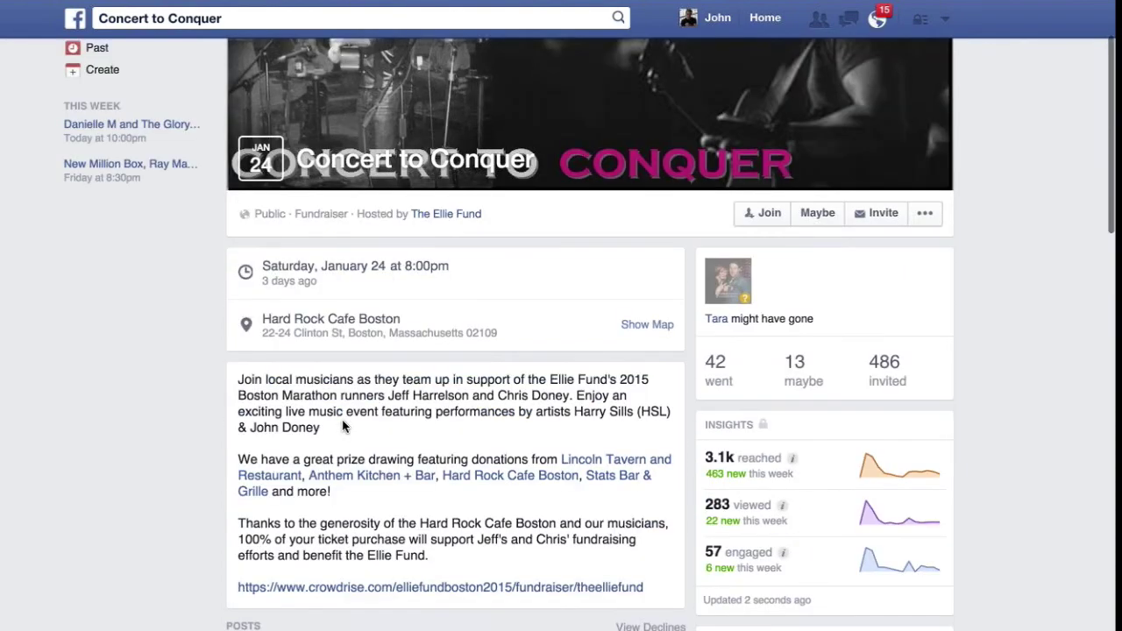